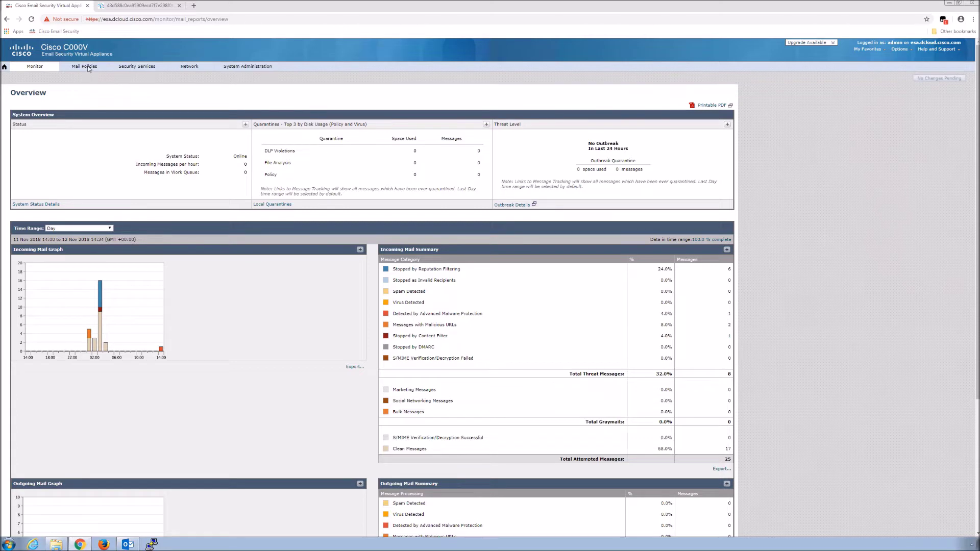
Go to the Incoming Mail Policies page from the Mail Policies menu.
{"action": "mouse_move", "coordinate": [88, 69]}
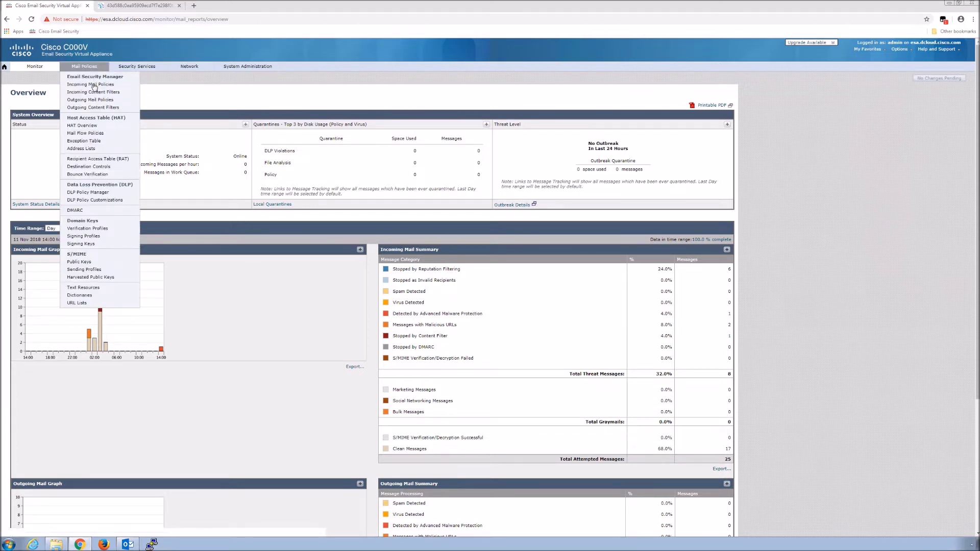
{"action": "left_click", "coordinate": [94, 85]}
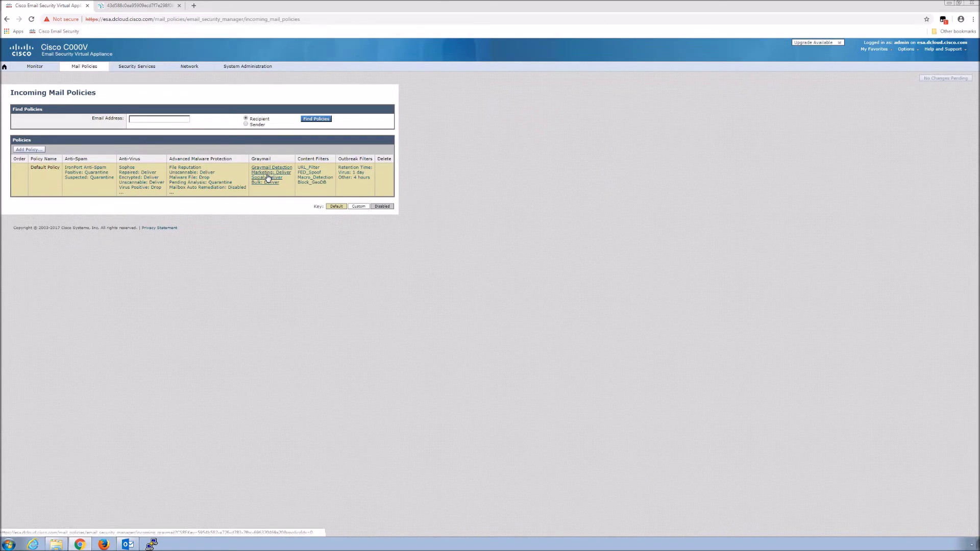
Open the Default Policy's Graymail settings from its Graymail column link.
{"action": "left_click", "coordinate": [268, 178]}
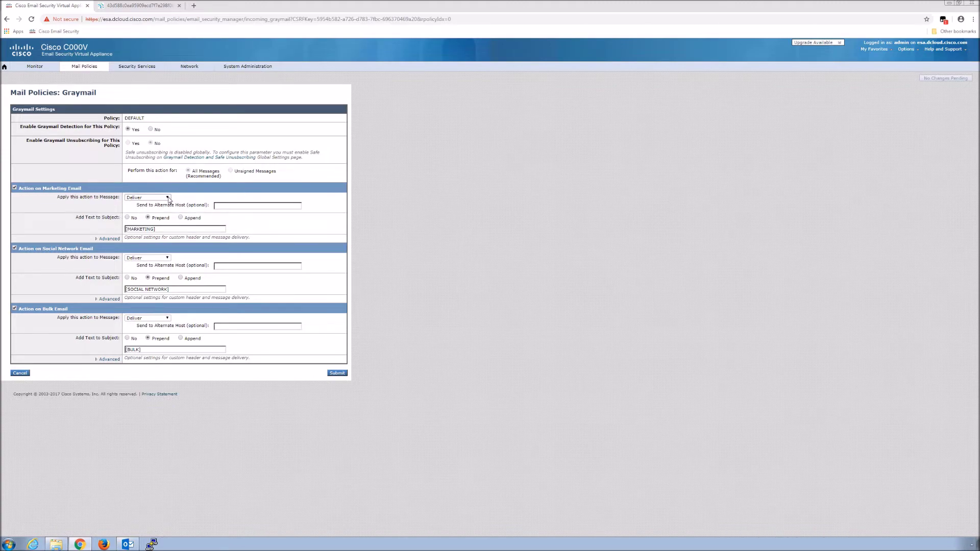
{"action": "left_click", "coordinate": [168, 198]}
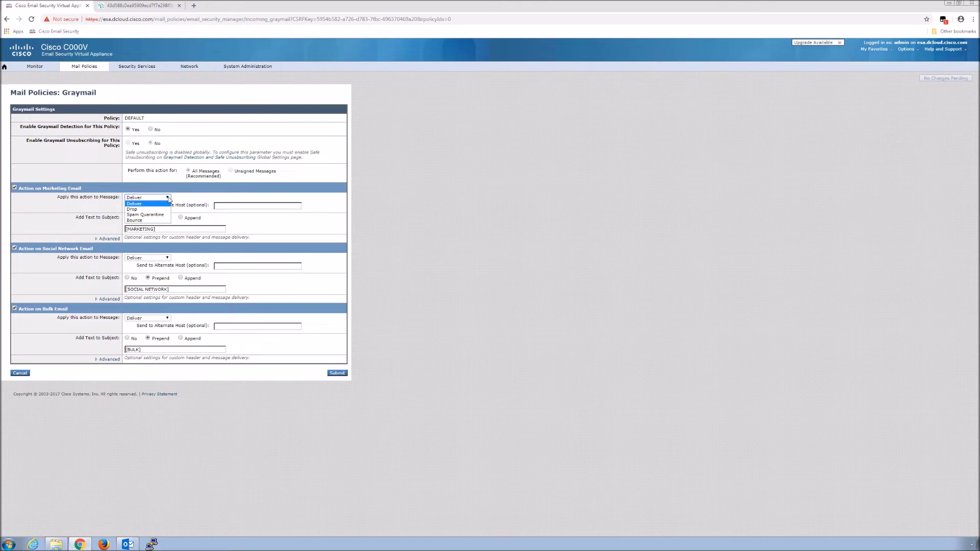
{"action": "left_click", "coordinate": [130, 238]}
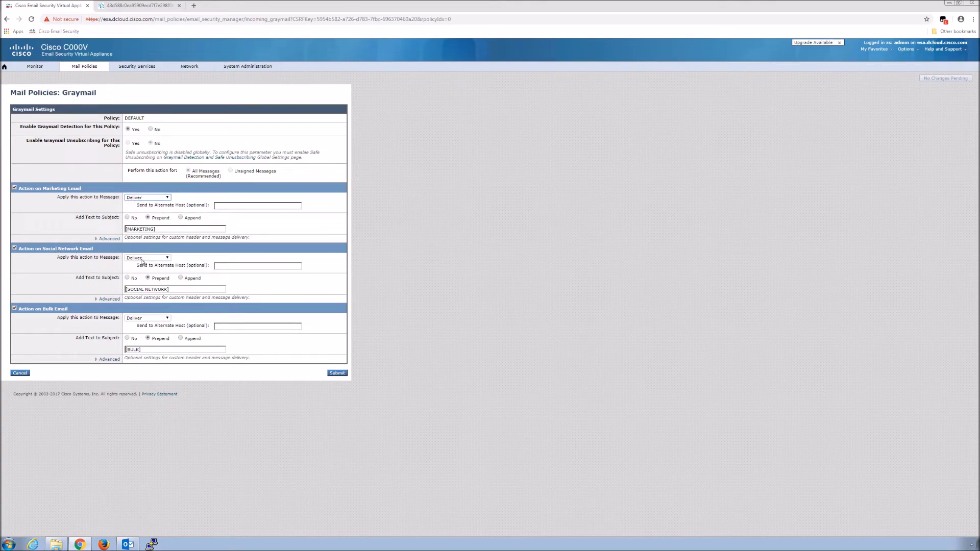
{"action": "left_click", "coordinate": [164, 260]}
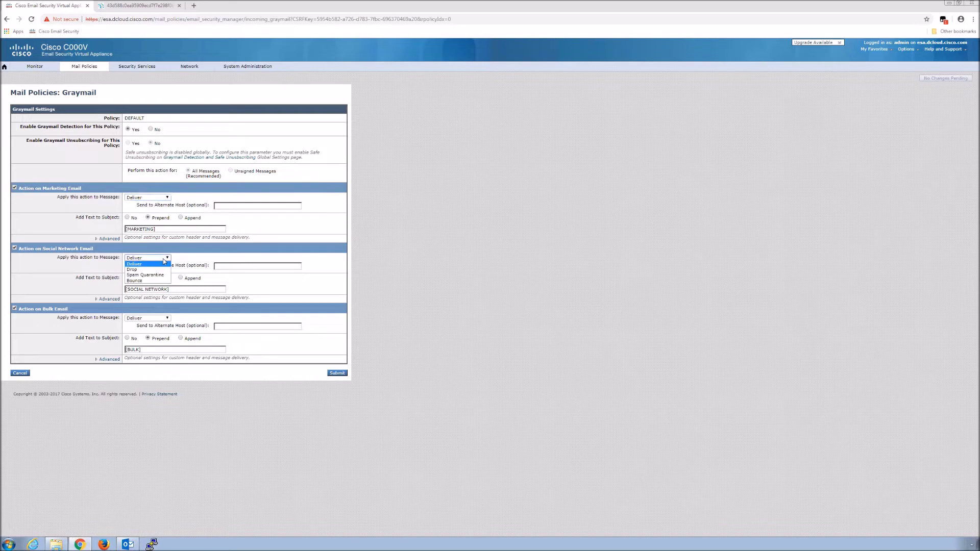
{"action": "left_click", "coordinate": [138, 293]}
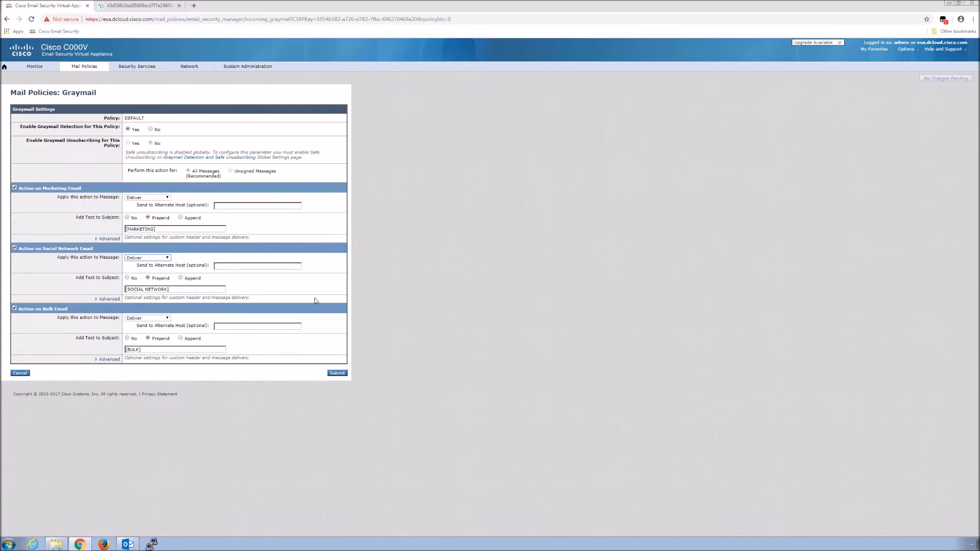
{"action": "left_click", "coordinate": [140, 350]}
Change the Bulk Email subject tag to [BULK GRAYMAIL] and submit the graymail settings.
{"action": "type", "text": "GRAY"}
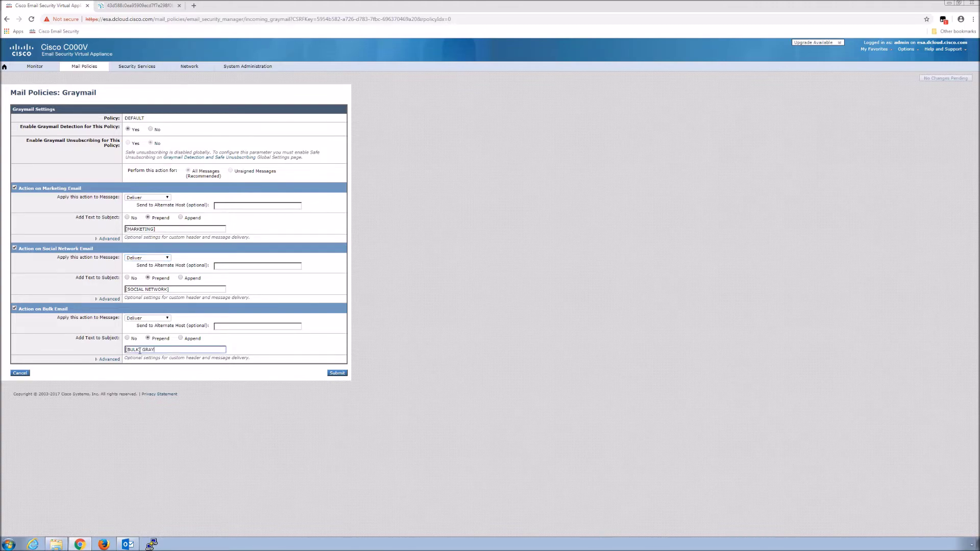
{"action": "type", "text": "MAIL"}
{"action": "key", "text": "BackSpace"}
{"action": "left_click", "coordinate": [337, 374]}
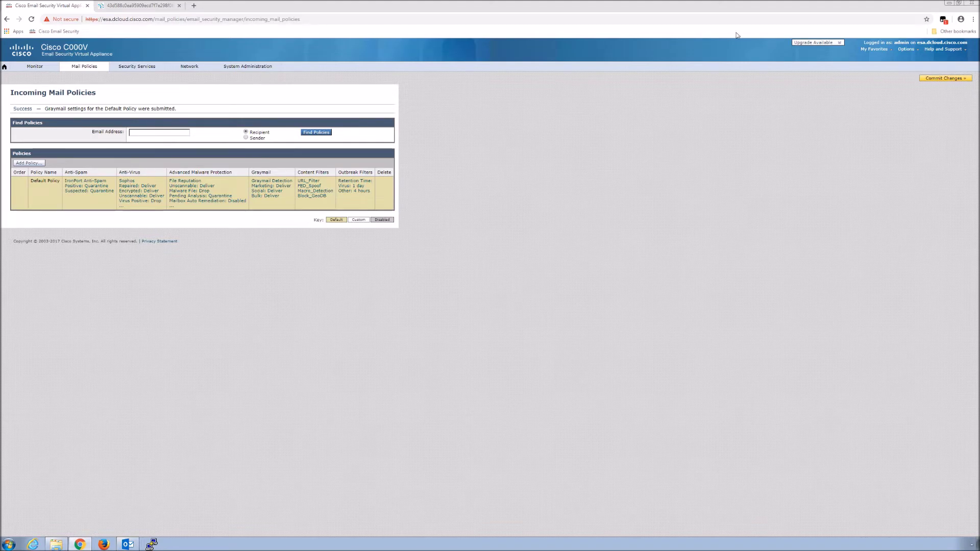
Commit the pending changes with a comment about enabling graymail for the default incoming policy.
{"action": "left_click", "coordinate": [932, 80]}
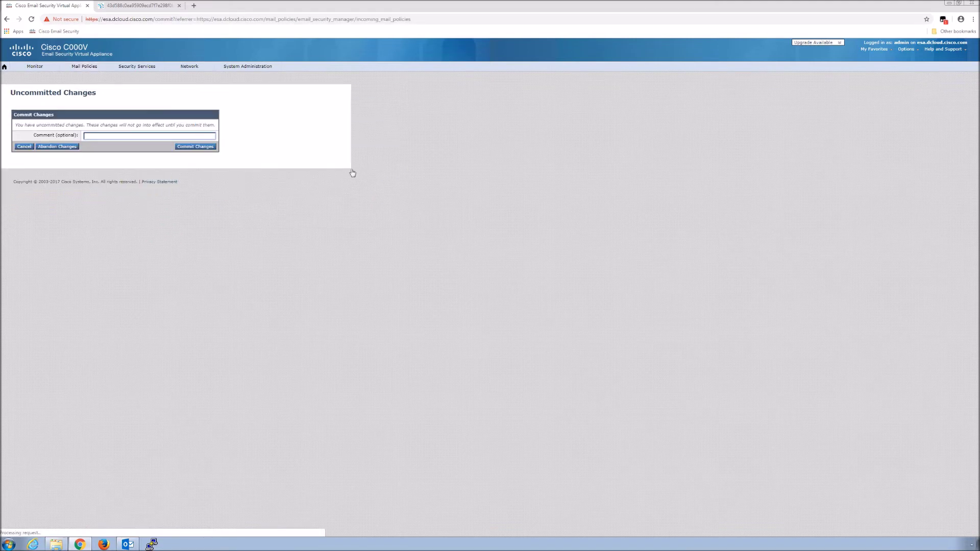
{"action": "left_click", "coordinate": [136, 135]}
{"action": "type", "text": "Enabled Graymail default incoming mail policy"}
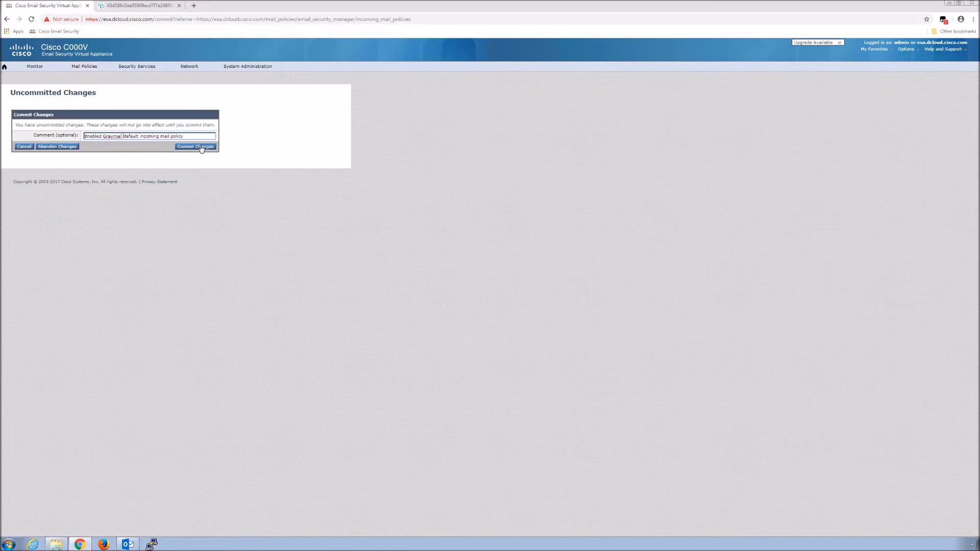
{"action": "left_click", "coordinate": [202, 147]}
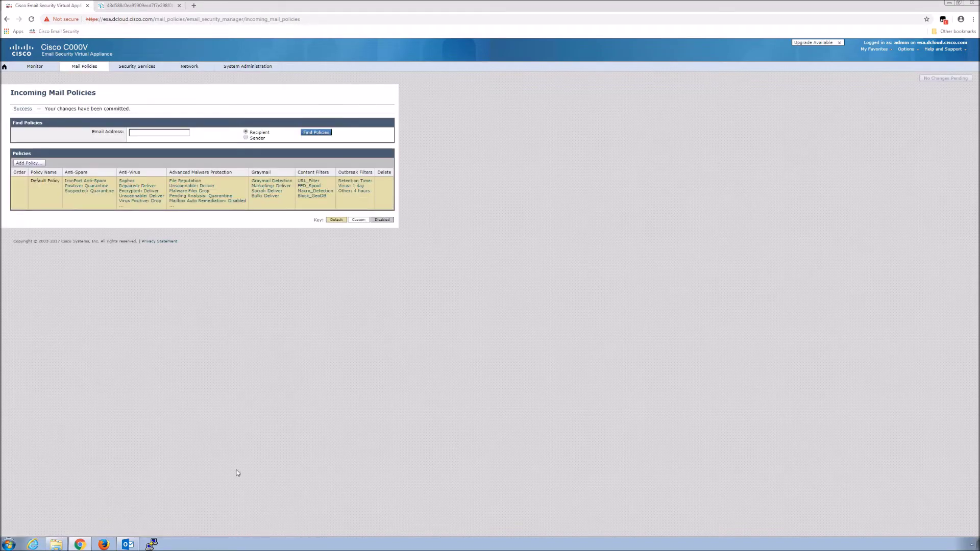
{"action": "left_click", "coordinate": [56, 544]}
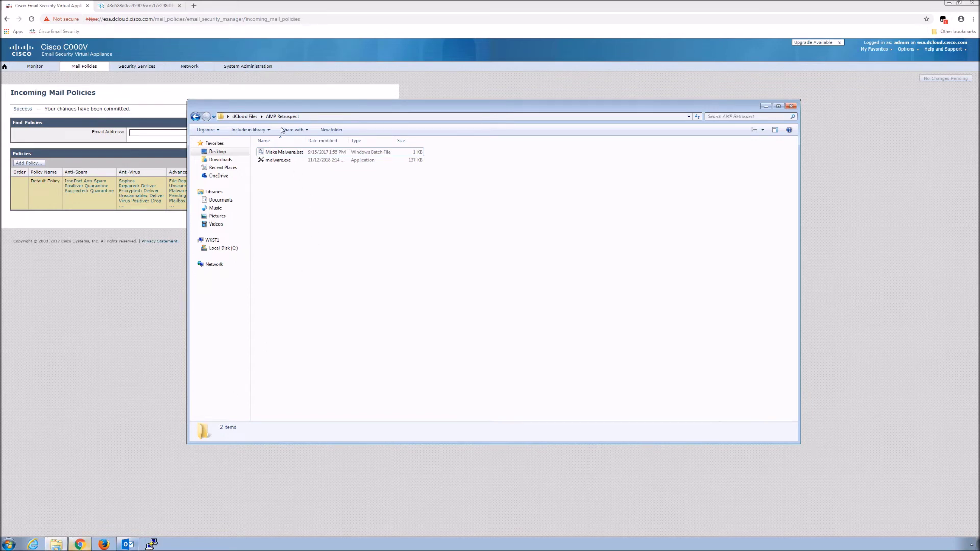
Browse from dCloud Files into the Graymail folder, then launch PuTTY.
{"action": "left_click", "coordinate": [246, 117]}
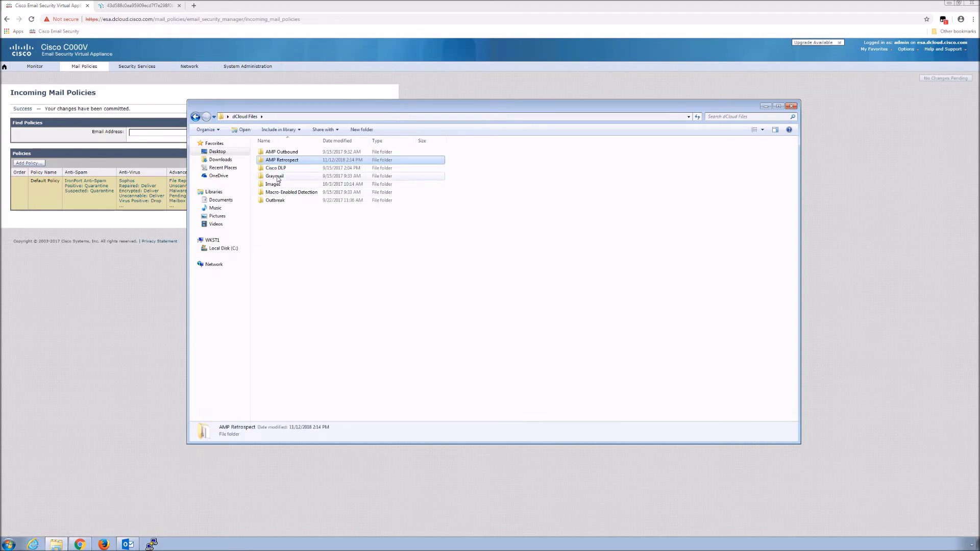
{"action": "double_click", "coordinate": [275, 177]}
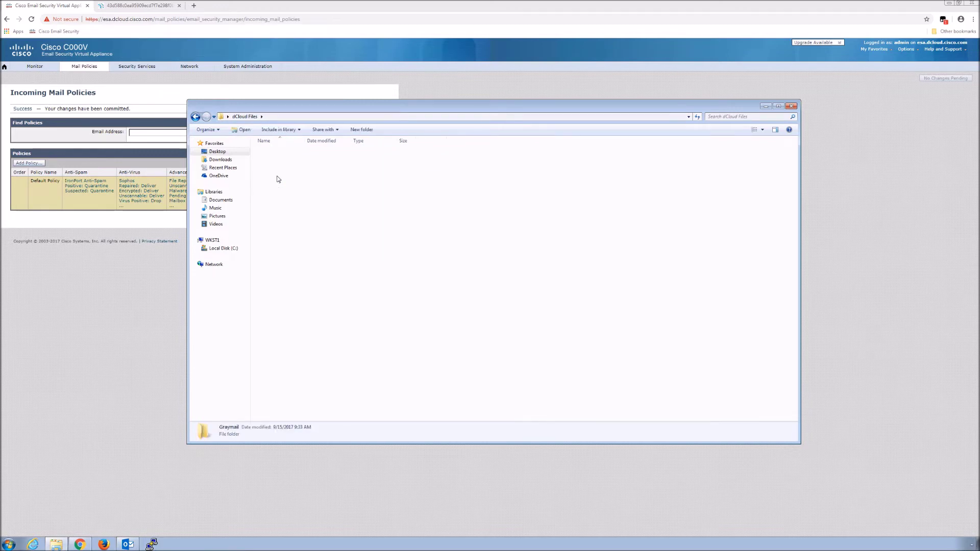
{"action": "left_click", "coordinate": [153, 544]}
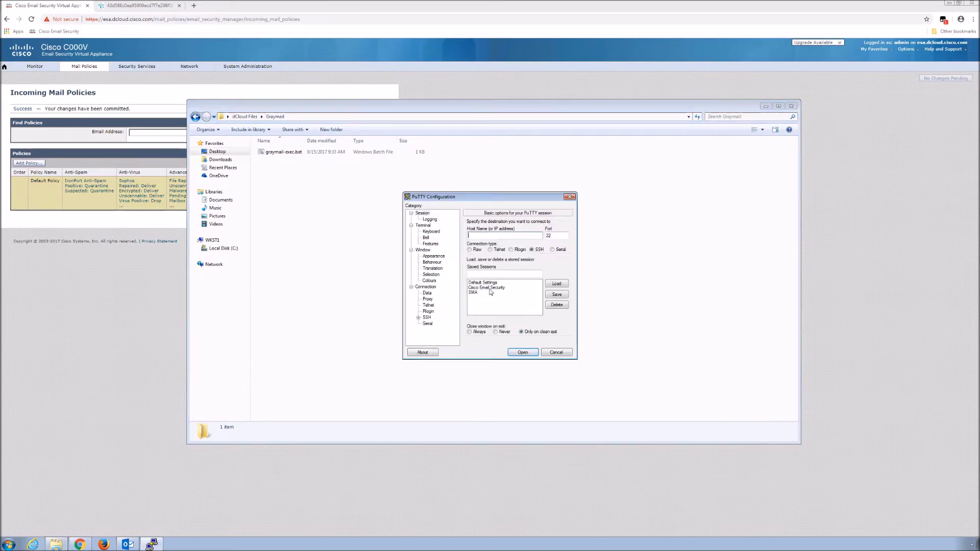
Log in to the appliance as admin through the Cisco Email Security saved session.
{"action": "double_click", "coordinate": [490, 288]}
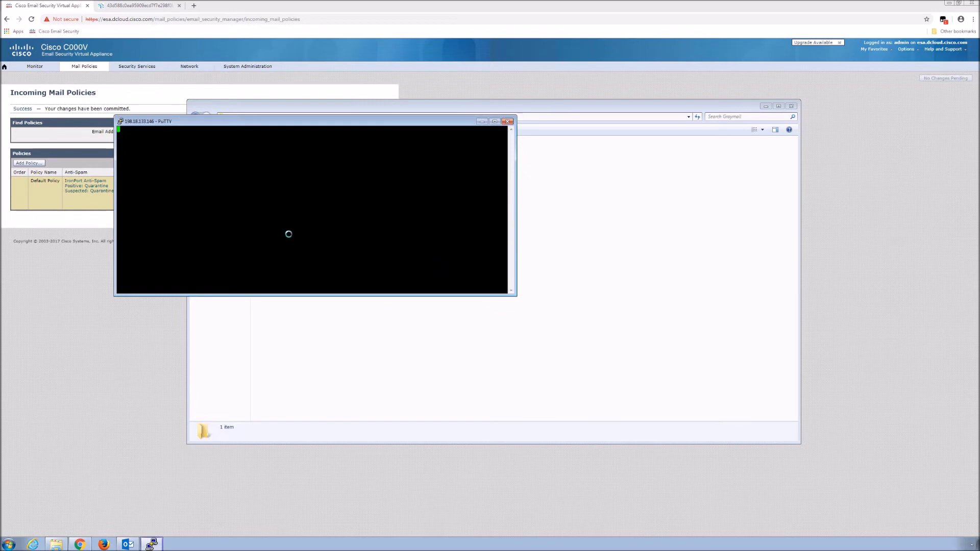
{"action": "type", "text": "admin"}
{"action": "key", "text": "Return"}
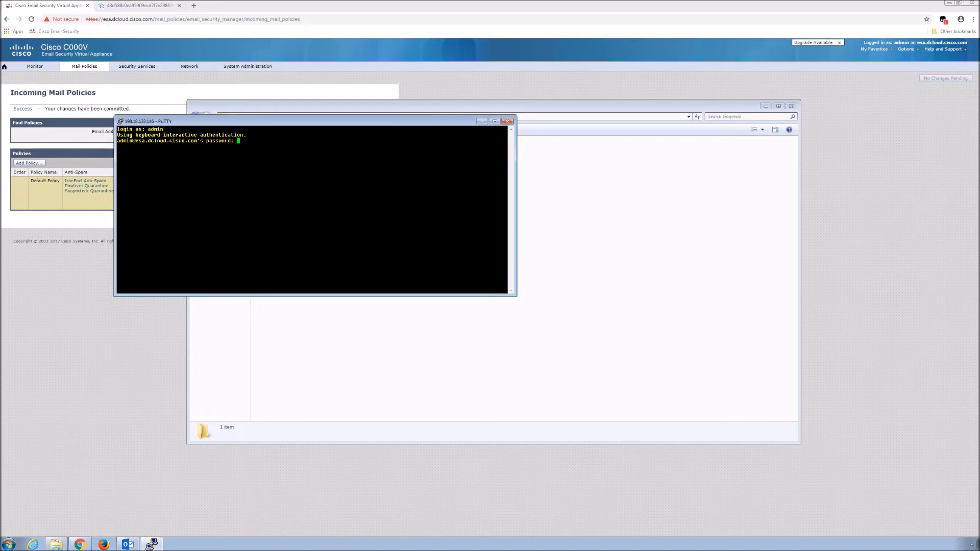
{"action": "key", "text": "Return"}
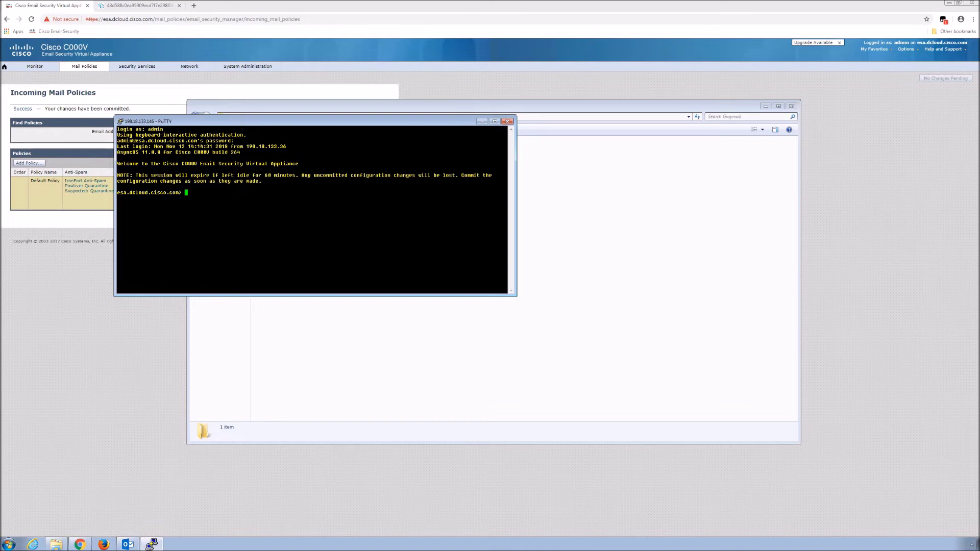
Run tail mail_logs to follow the mail log, then return to the Graymail folder.
{"action": "type", "text": "tail mail_logs"}
{"action": "key", "text": "Return"}
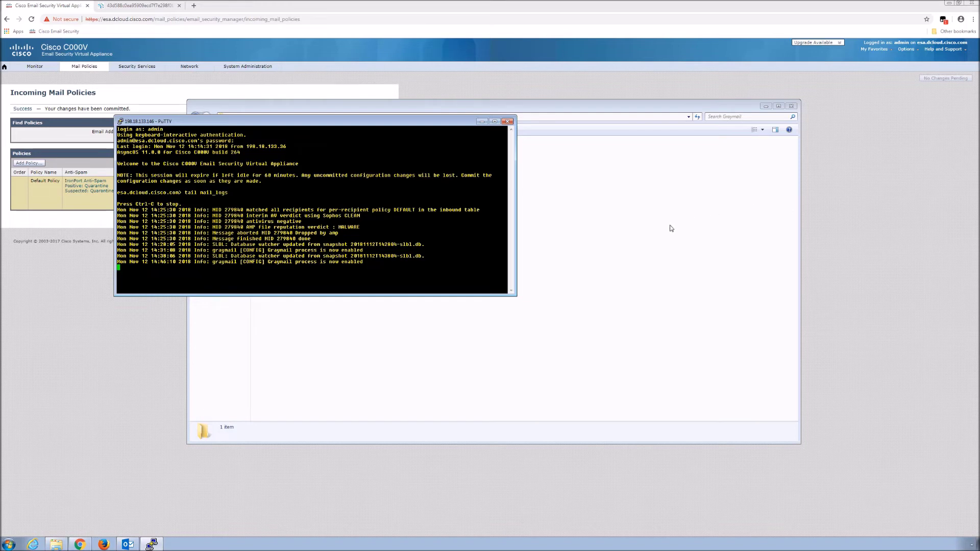
{"action": "key", "text": "alt+Tab"}
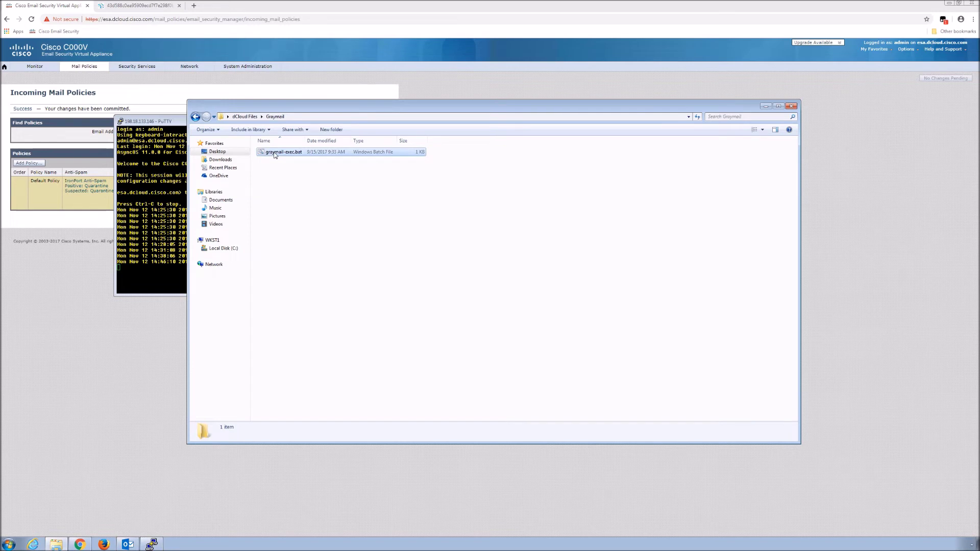
Run graymail-exec.bat, allowing it past the security warning.
{"action": "double_click", "coordinate": [274, 154]}
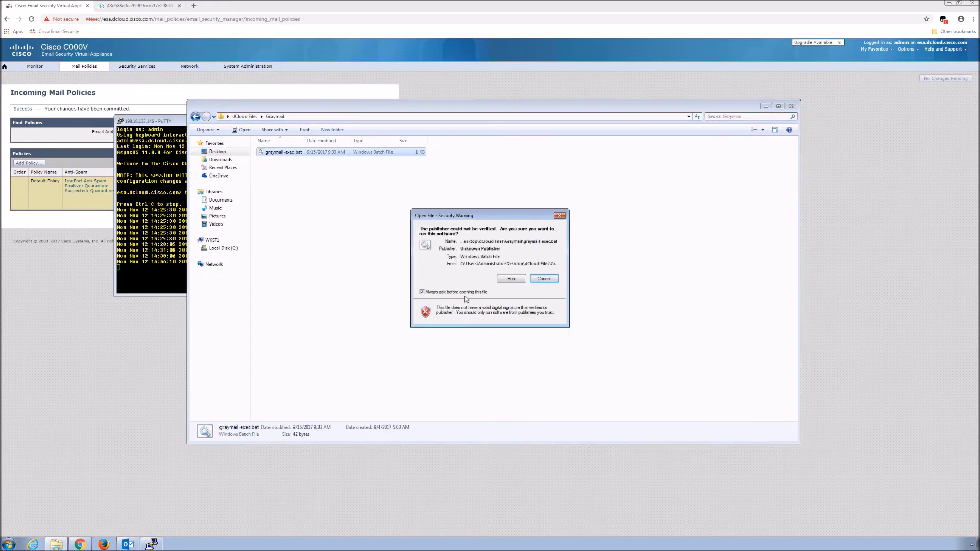
{"action": "left_click", "coordinate": [513, 280]}
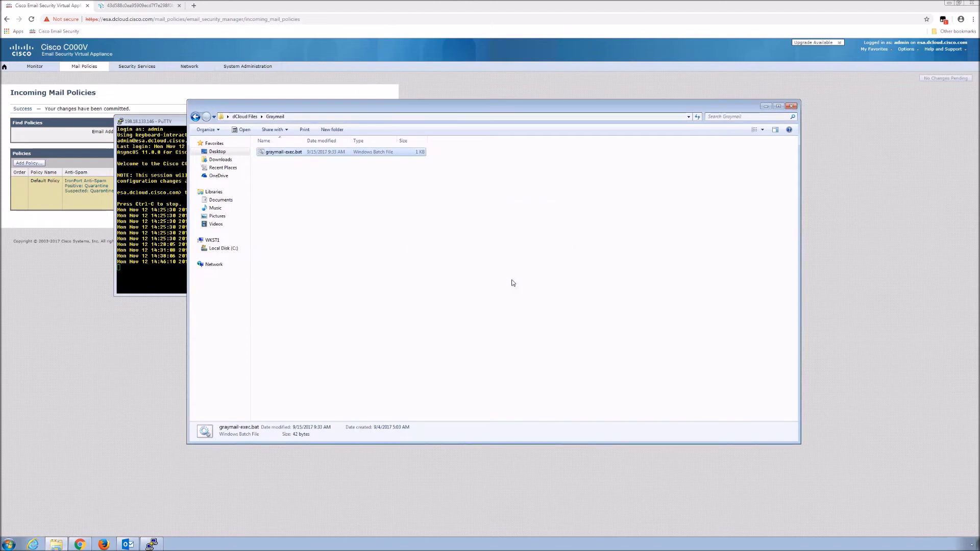
{"action": "left_click", "coordinate": [164, 230]}
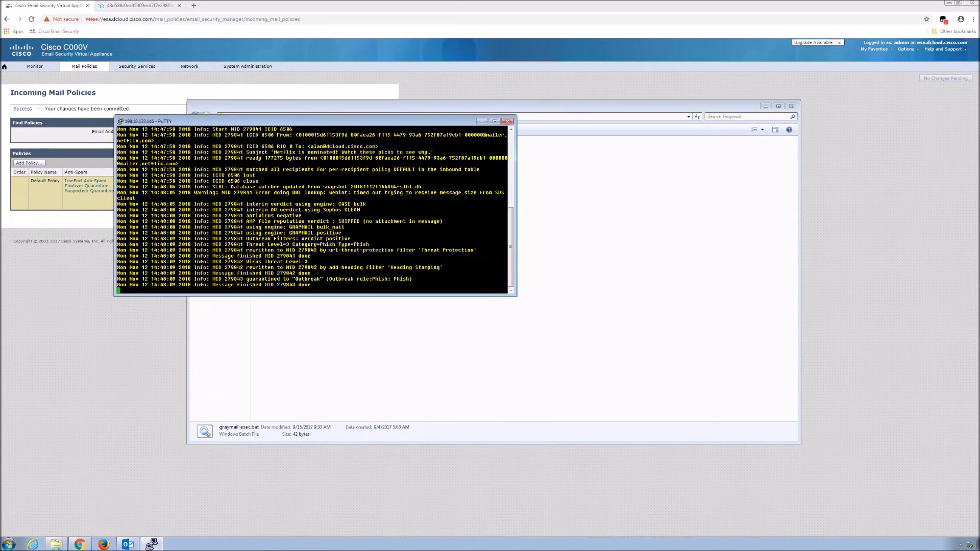
Highlight the GRAYMAIL bulk_mail log lines and the 'quarantined to Outbreak' entry.
{"action": "left_click_drag", "start_coordinate": [358, 234], "coordinate": [443, 222]}
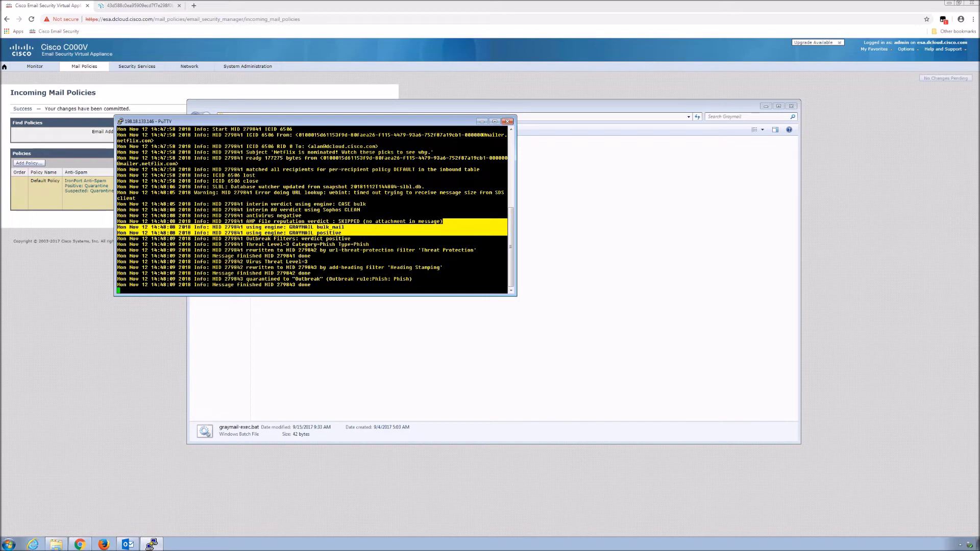
{"action": "left_click", "coordinate": [612, 359]}
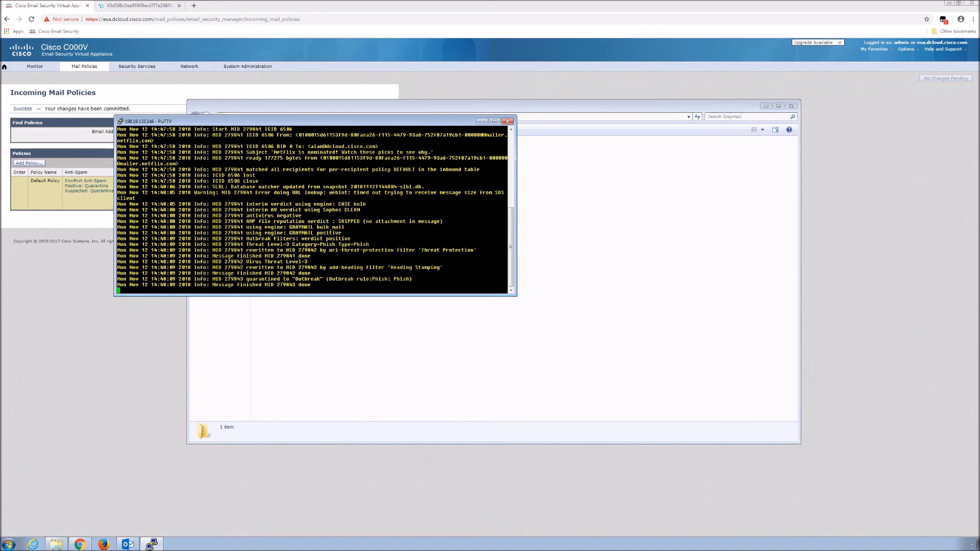
{"action": "left_click_drag", "start_coordinate": [505, 279], "coordinate": [207, 279]}
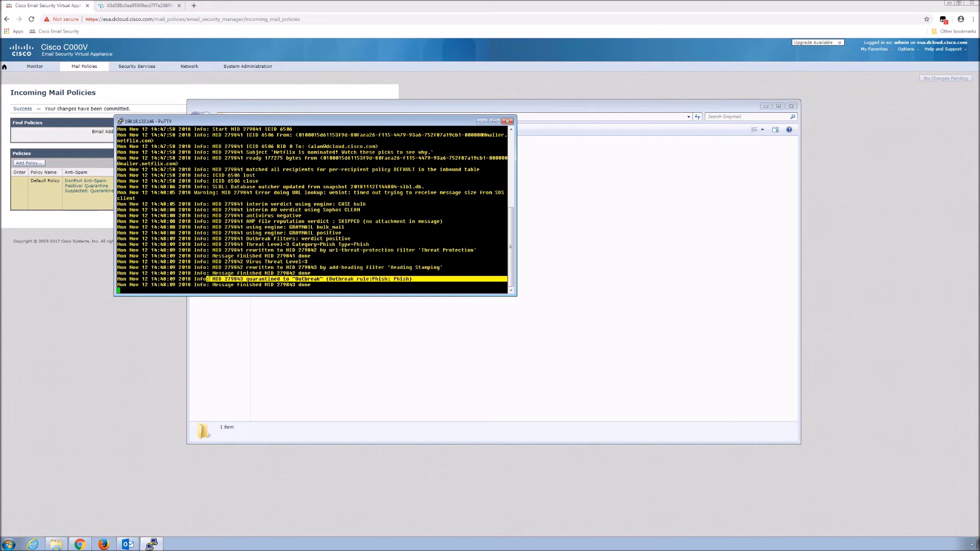
{"action": "left_click", "coordinate": [70, 68]}
{"action": "left_click", "coordinate": [35, 66]}
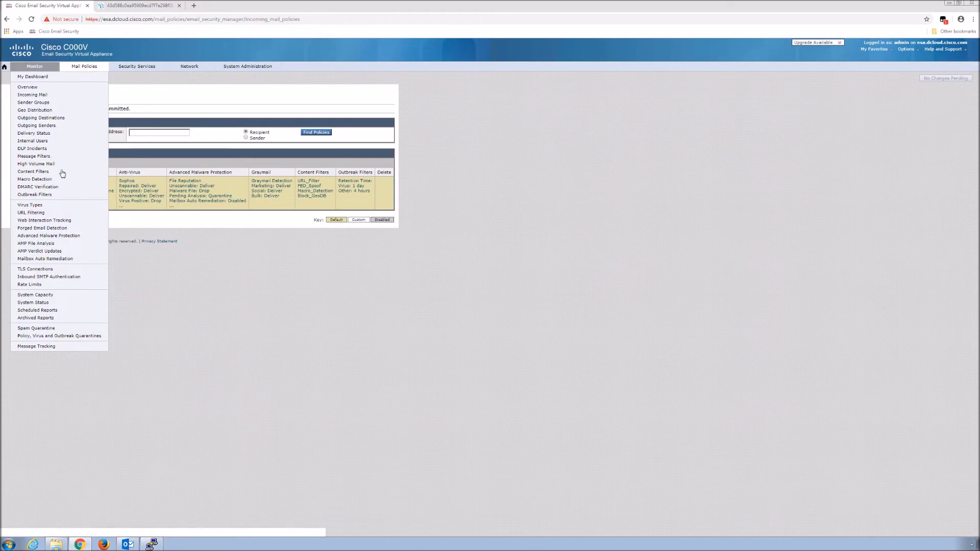
List the Outbreak quarantine's messages via Policy, Virus and Outbreak Quarantines and select the suspicious one.
{"action": "left_click", "coordinate": [66, 336]}
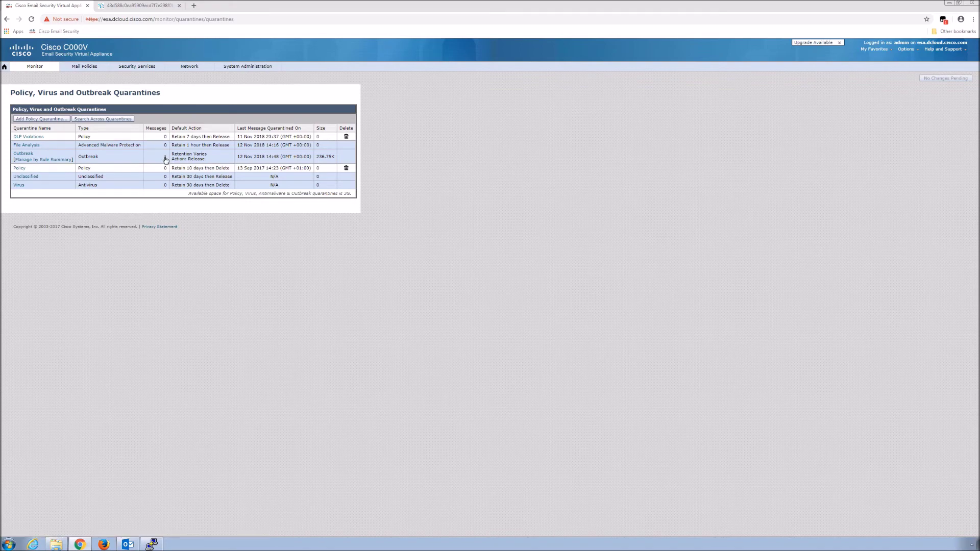
{"action": "left_click", "coordinate": [166, 159]}
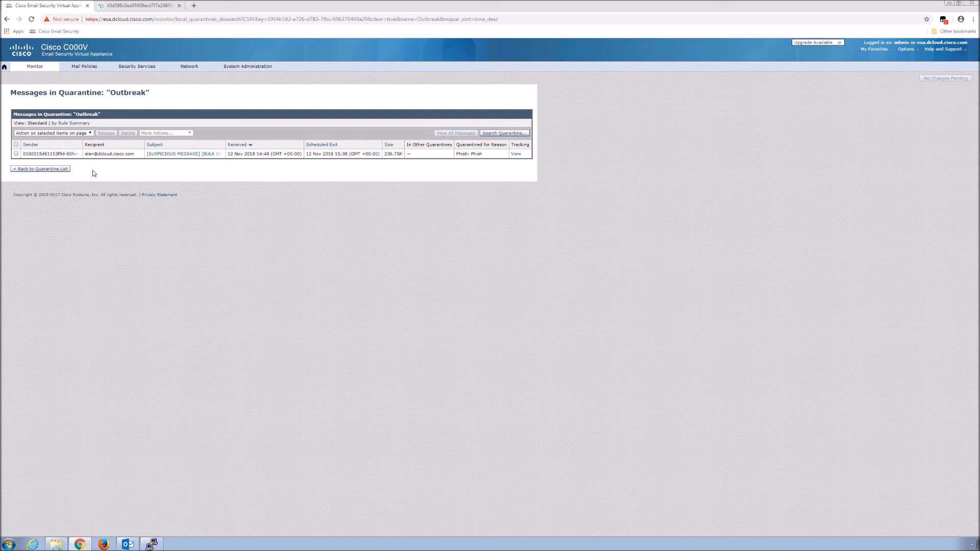
{"action": "left_click", "coordinate": [16, 154]}
Release the suspicious message from the Outbreak quarantine, confirm it, and switch to Outlook.
{"action": "left_click", "coordinate": [106, 133]}
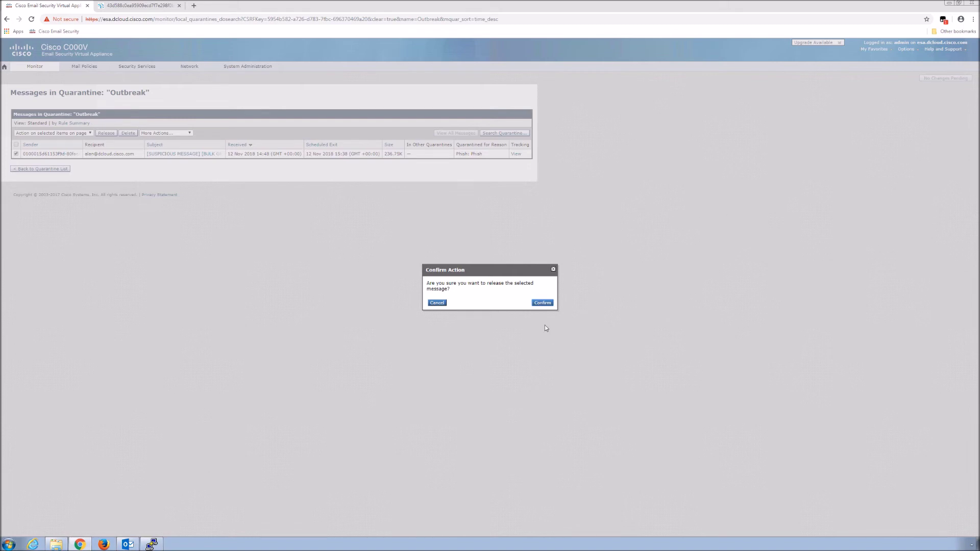
{"action": "left_click", "coordinate": [543, 304]}
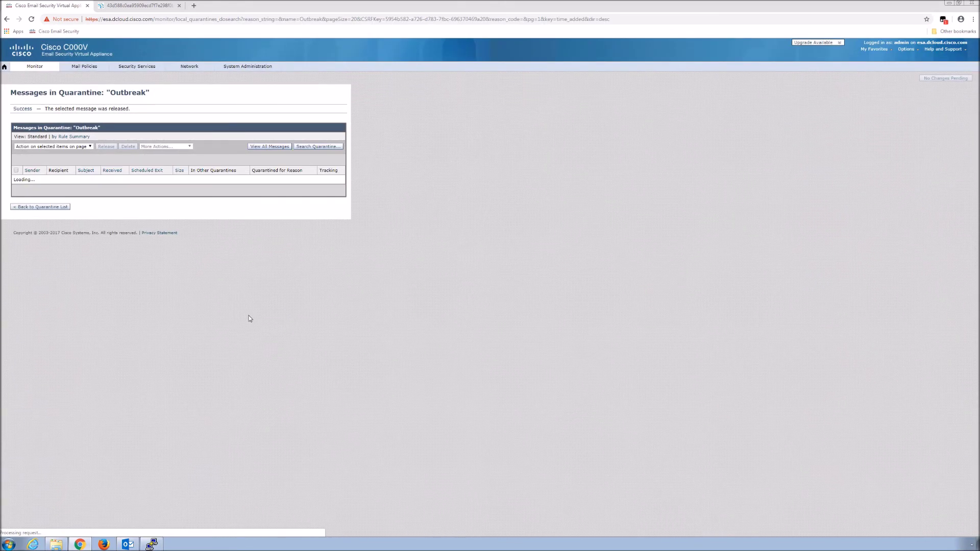
{"action": "left_click", "coordinate": [128, 544]}
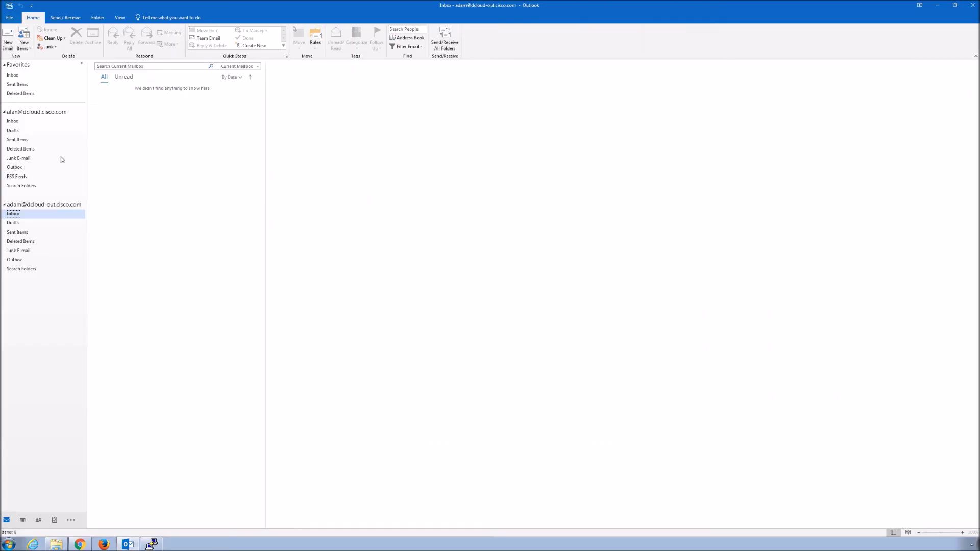
Send/Receive all folders for the dcloud.cisco.com Inbox and open the Netflix [BULK GRAYMAIL] message.
{"action": "left_click", "coordinate": [13, 122]}
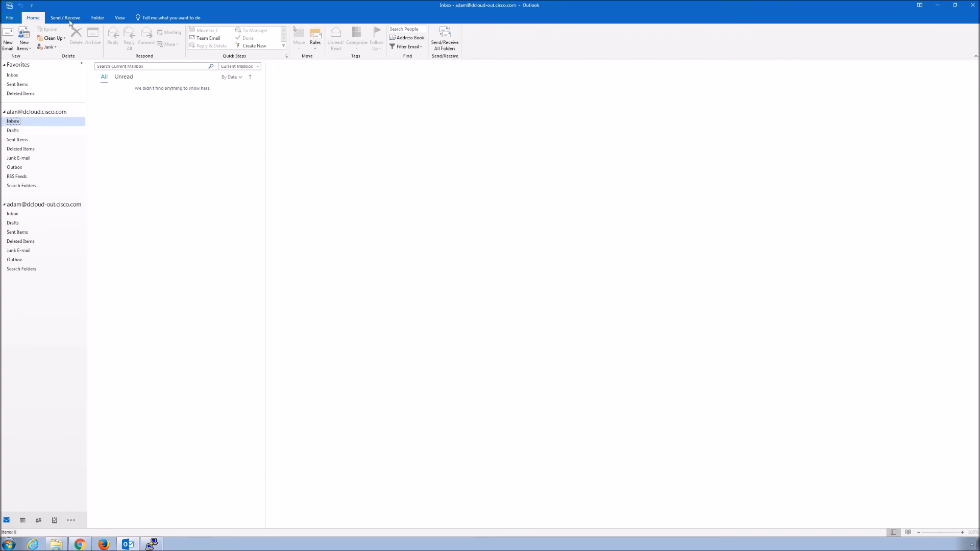
{"action": "left_click", "coordinate": [70, 19]}
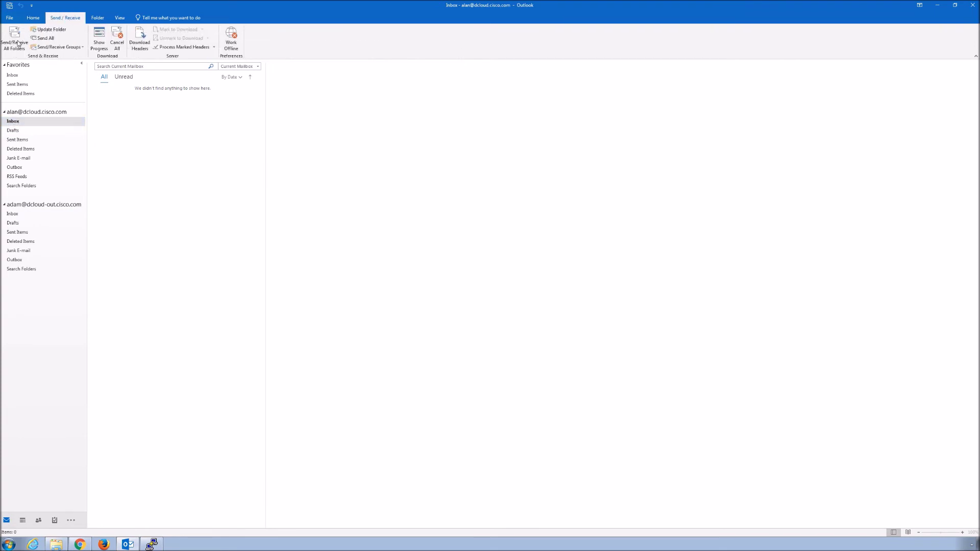
{"action": "left_click", "coordinate": [16, 41]}
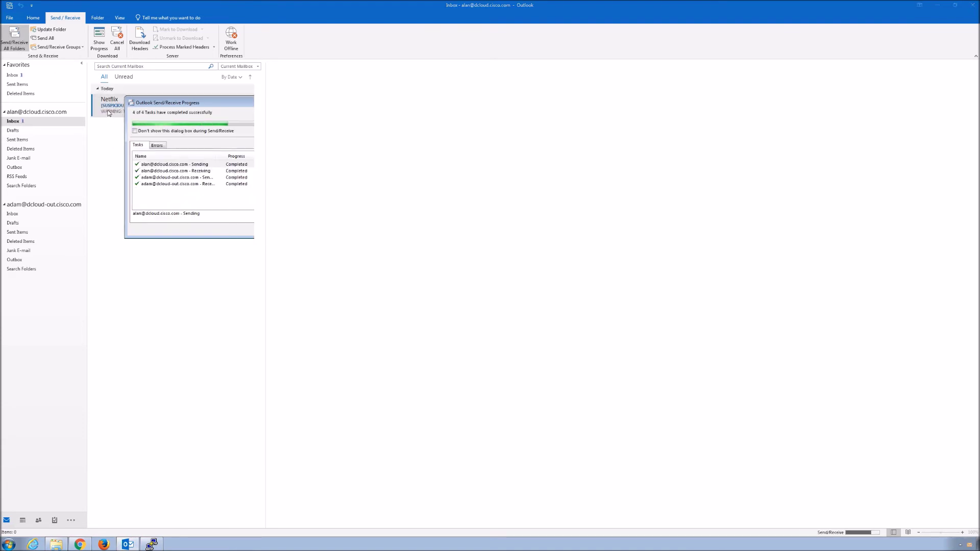
{"action": "left_click", "coordinate": [156, 112]}
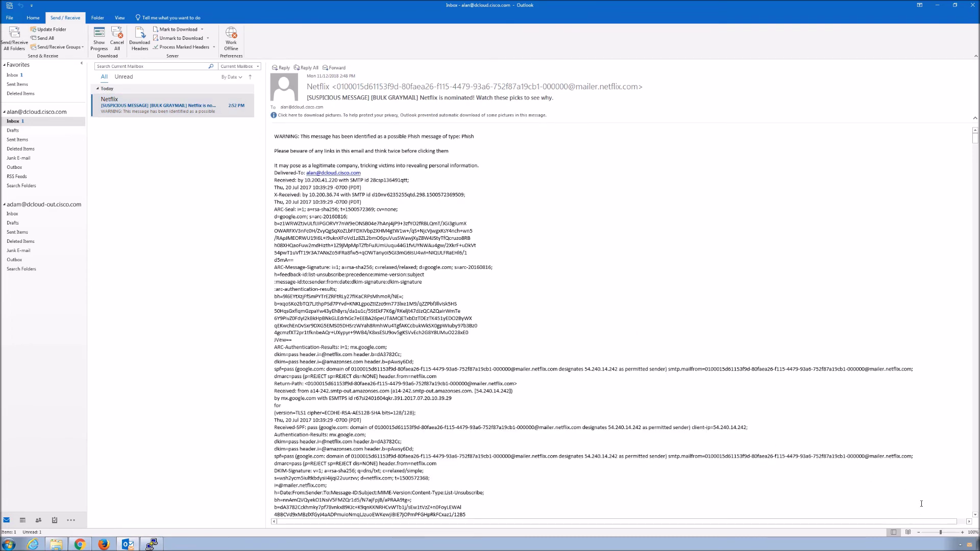
Read through the Netflix message's headers and body, then return to the Cisco quarantine page in Chrome.
{"action": "left_click", "coordinate": [976, 491]}
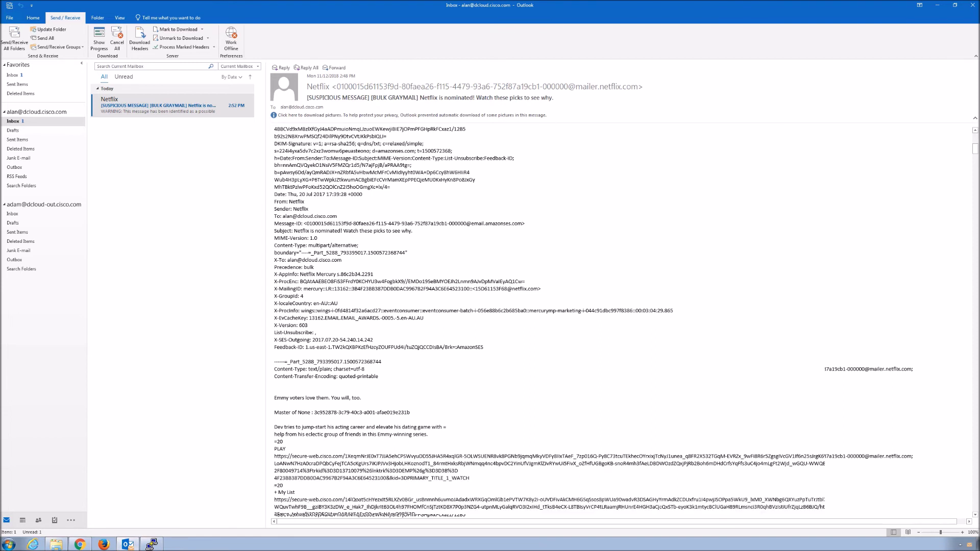
{"action": "key", "text": "Page_Down"}
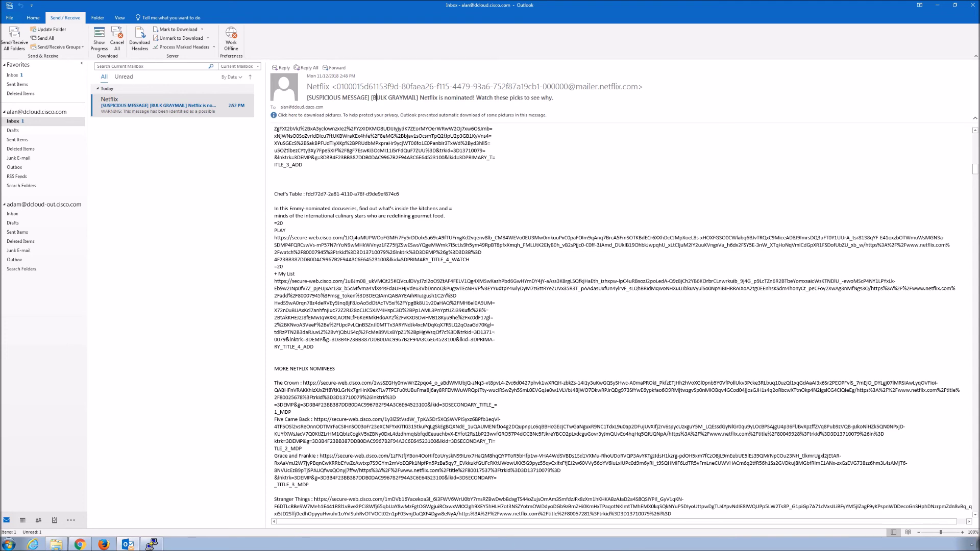
{"action": "left_click", "coordinate": [82, 545]}
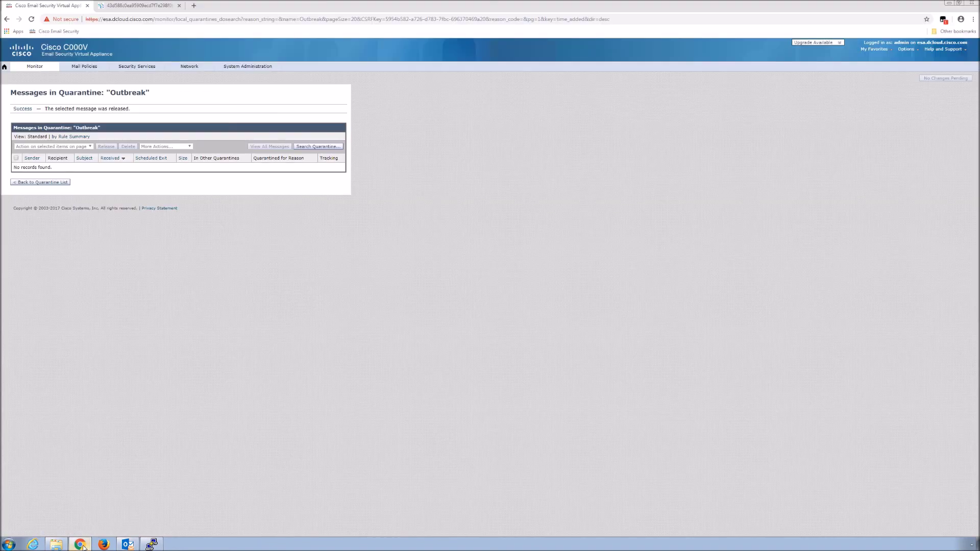
Open the Monitor Overview report to check the incoming mail summary.
{"action": "left_click", "coordinate": [35, 67]}
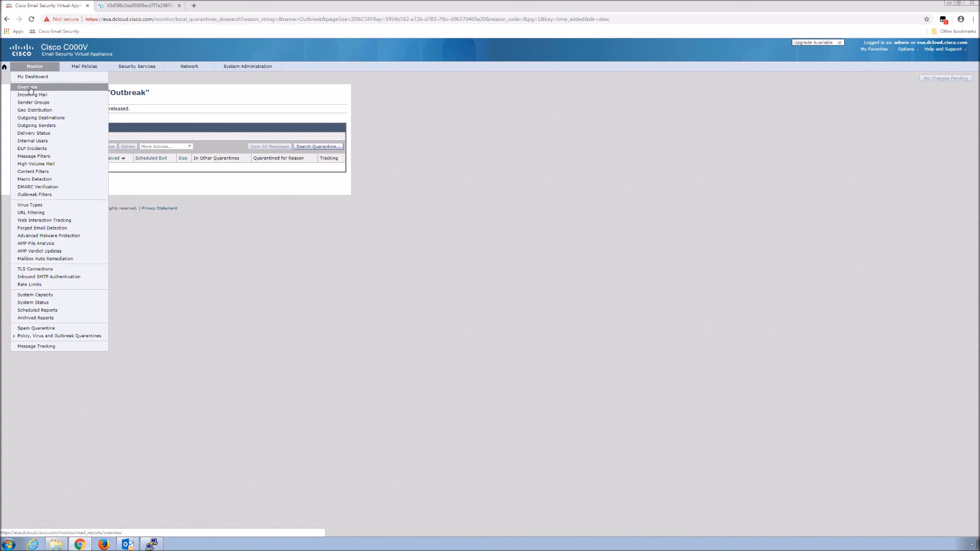
{"action": "left_click", "coordinate": [30, 90]}
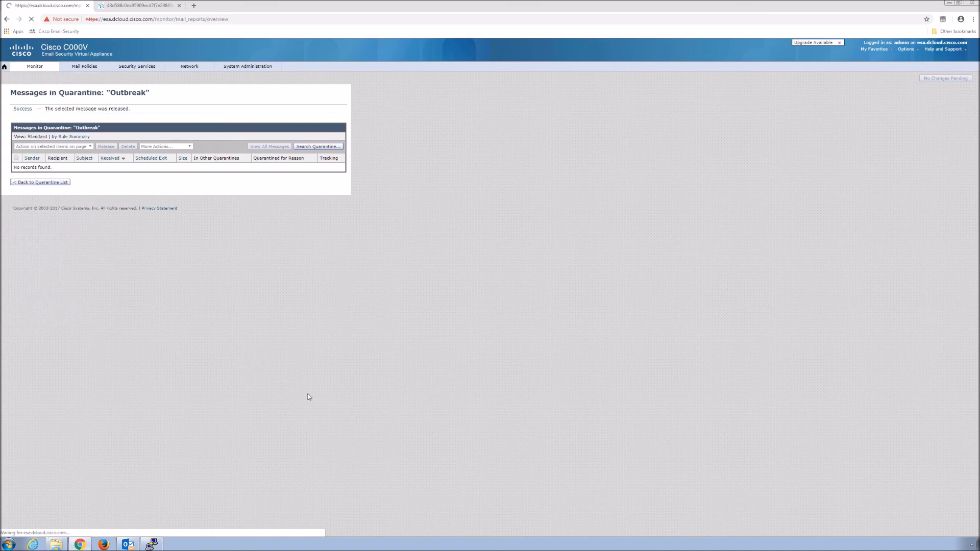